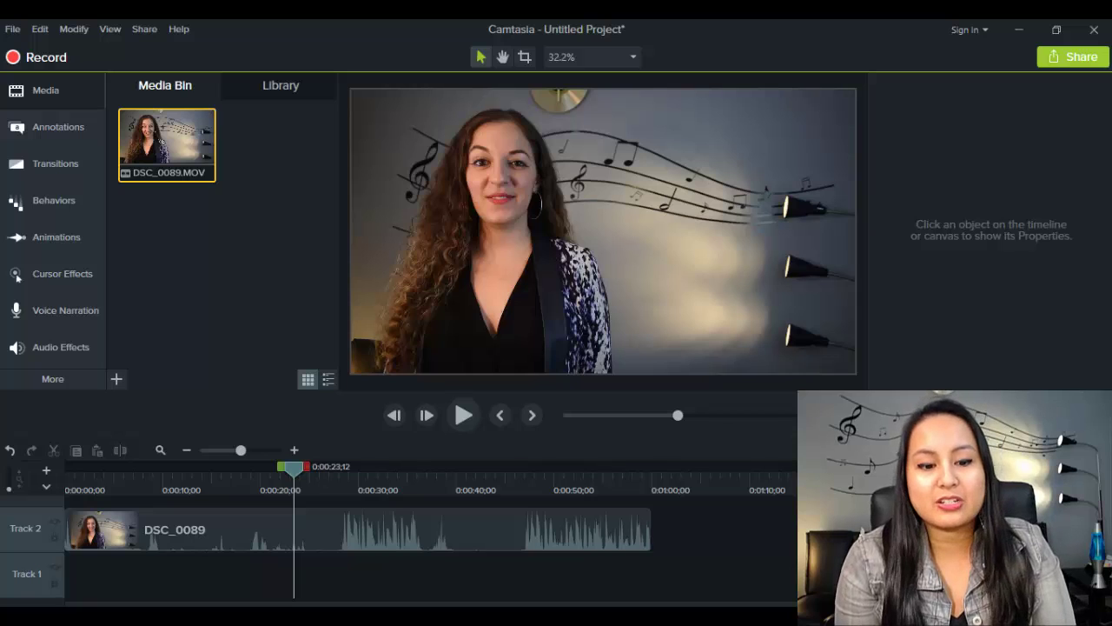
- Select the DSC_0089 clip on Track 2 and split it at the 0:00:23;12 playhead
click(168, 539)
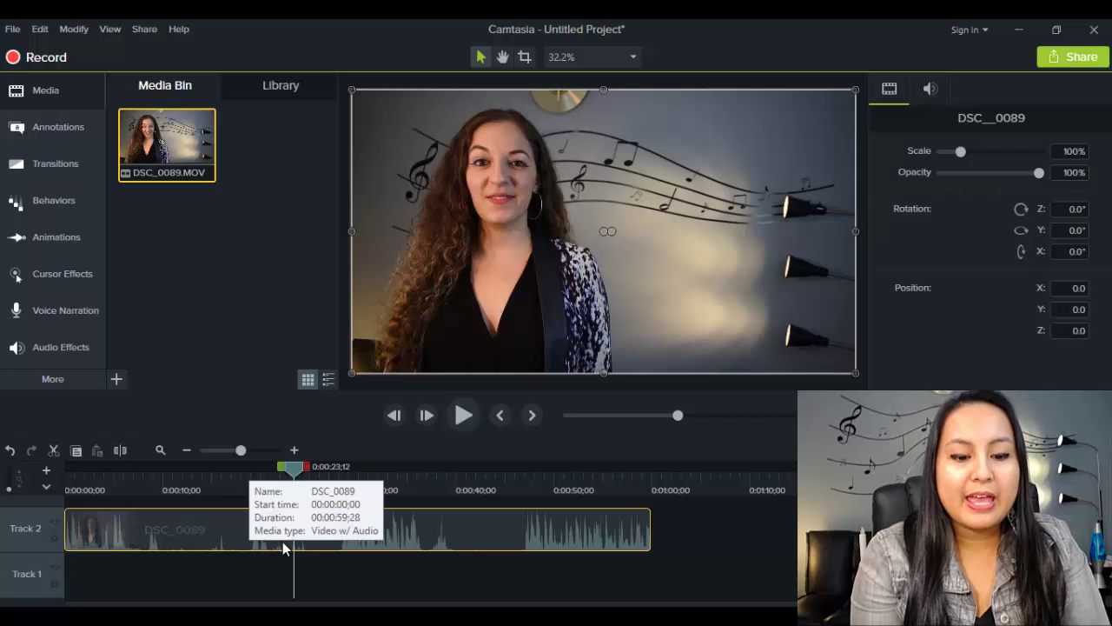
click(120, 454)
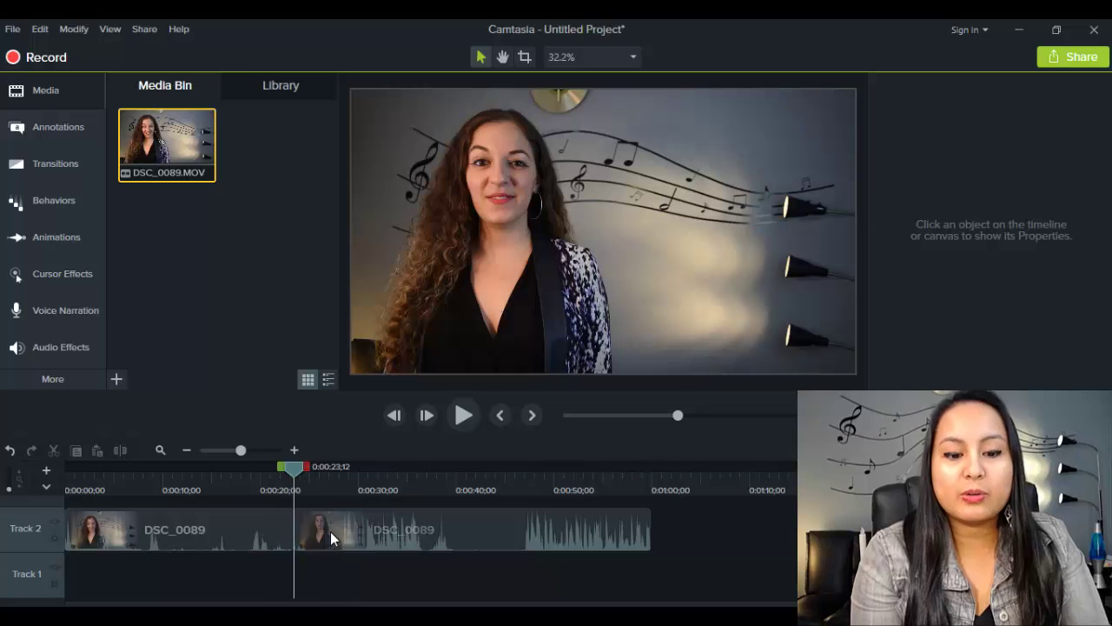
click(195, 491)
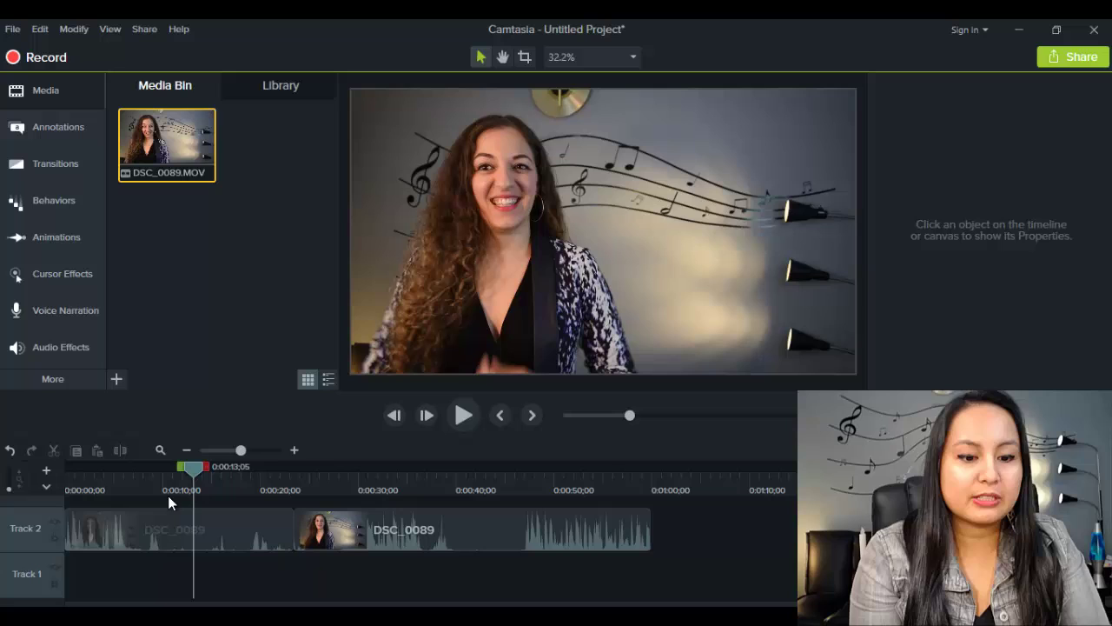
click(166, 529)
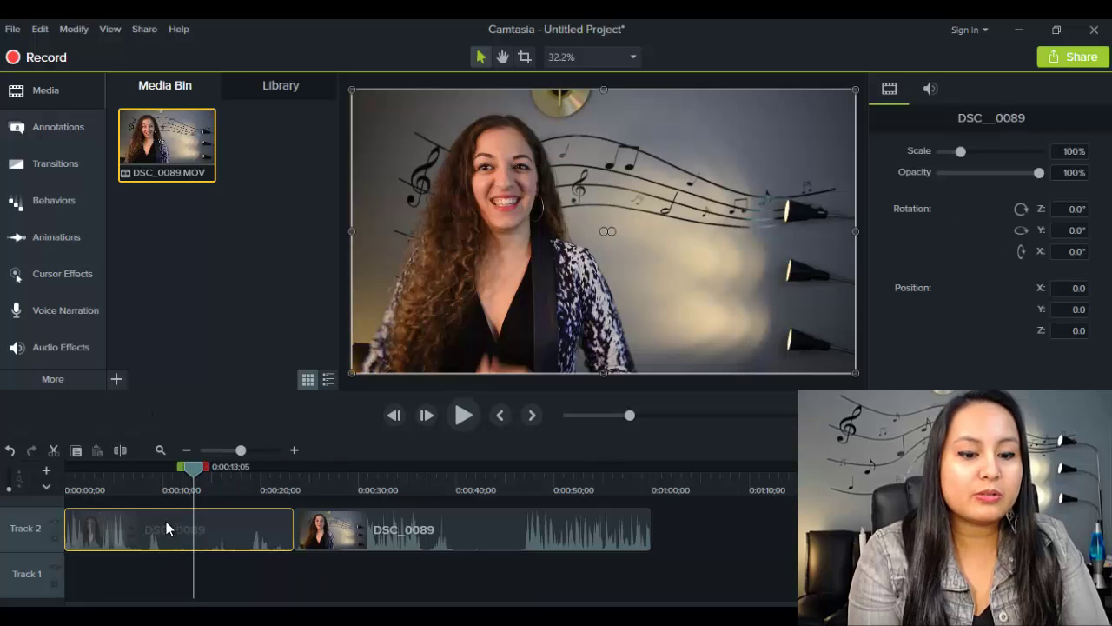
click(74, 29)
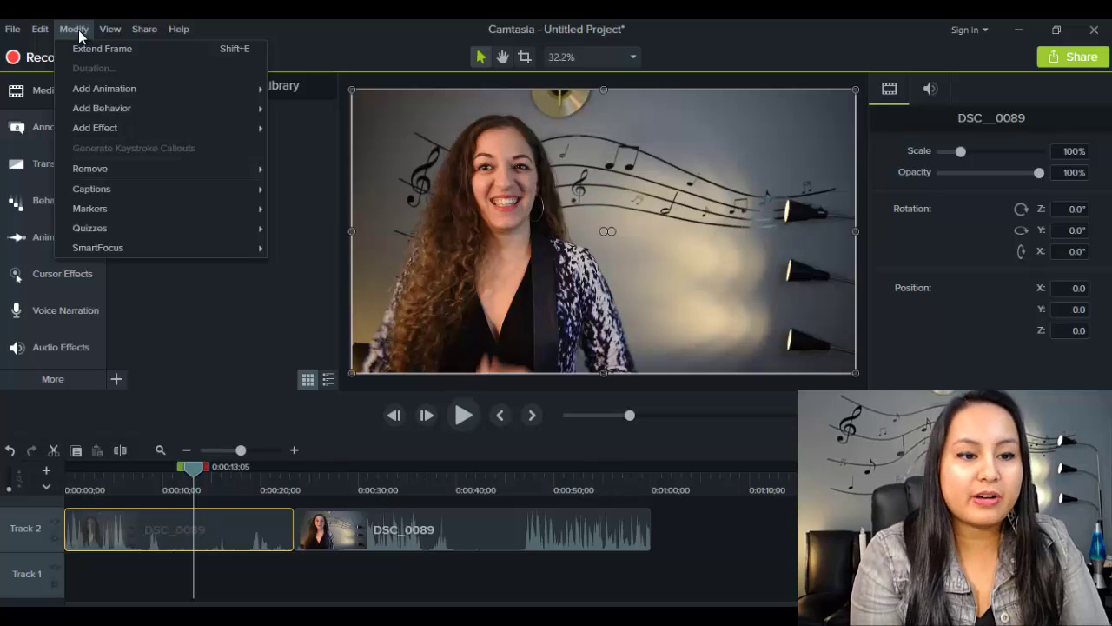
mouse_move(95, 128)
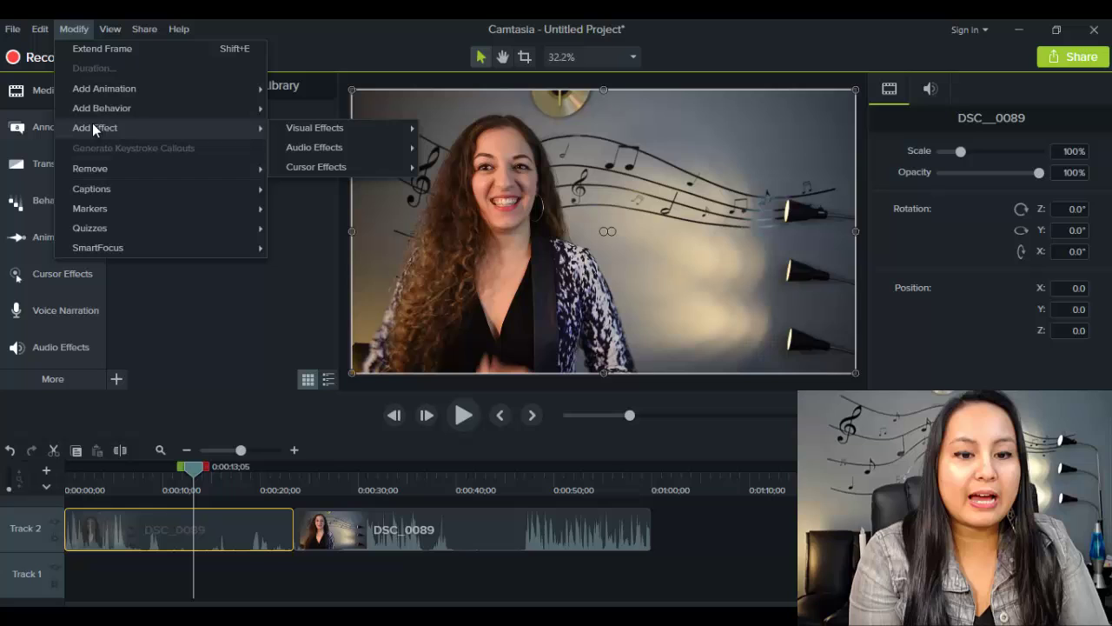
mouse_move(315, 128)
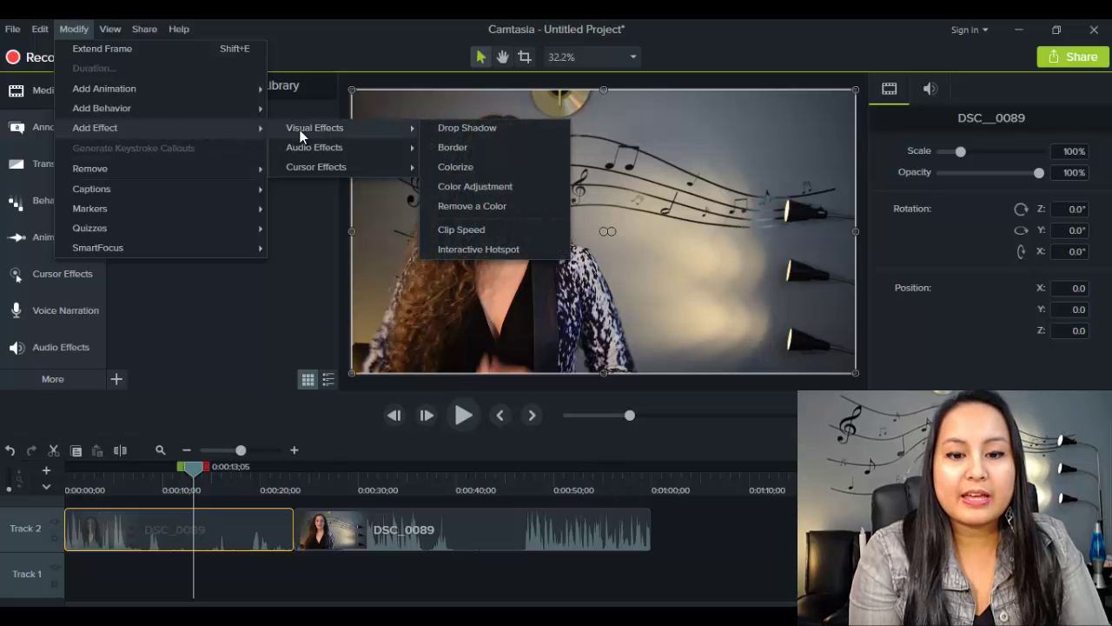
click(450, 172)
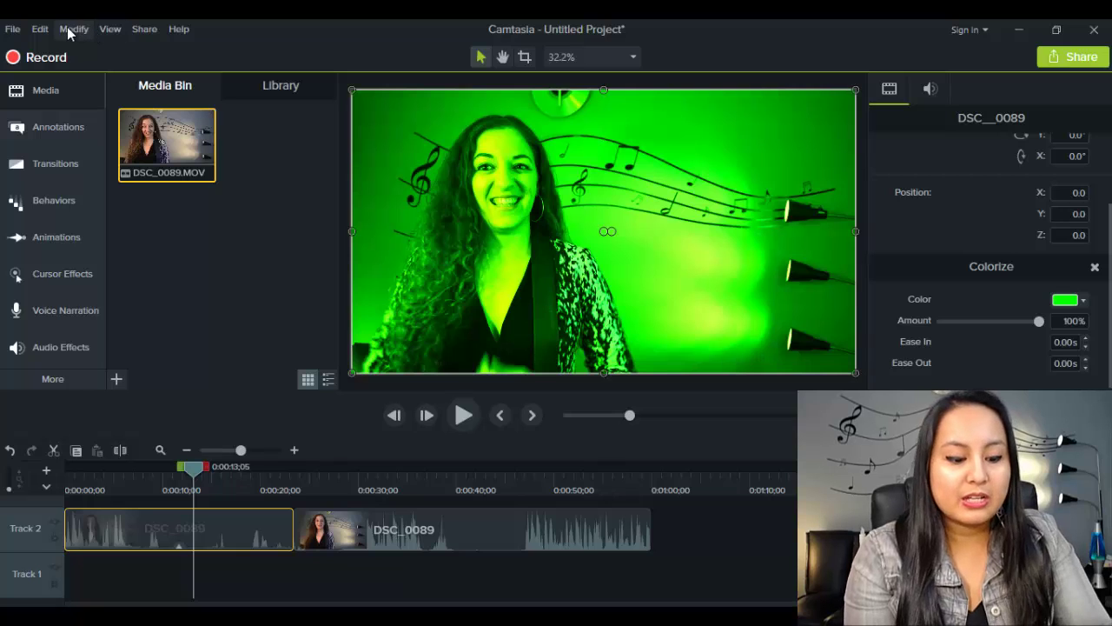
- Remove the green tint and apply a Color Adjustment effect to the first clip
key(ctrl+z)
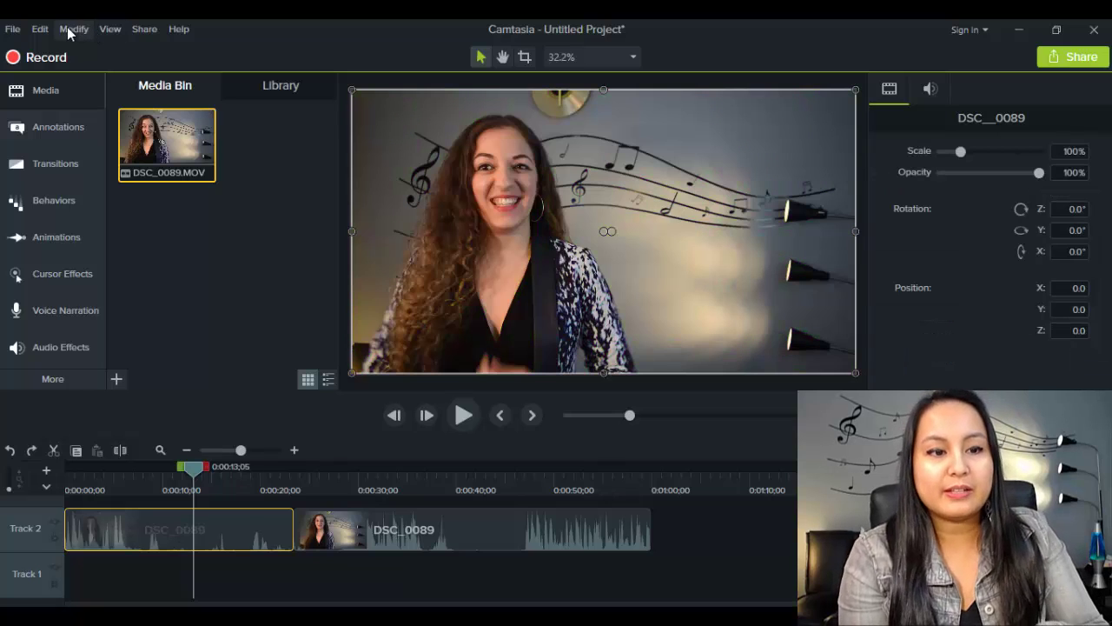
click(67, 27)
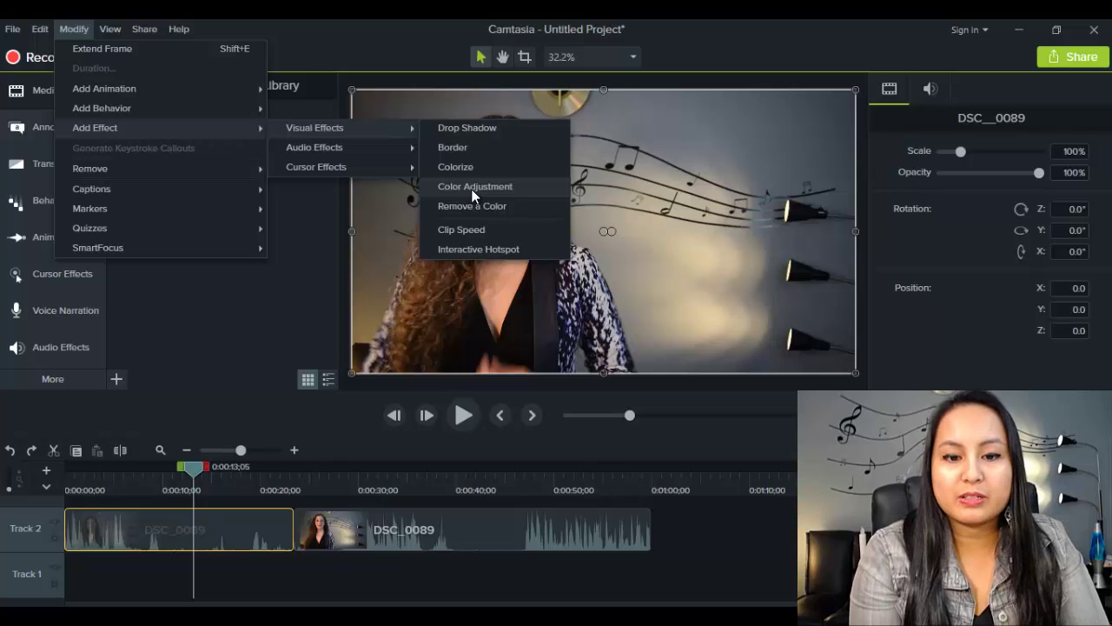
click(472, 190)
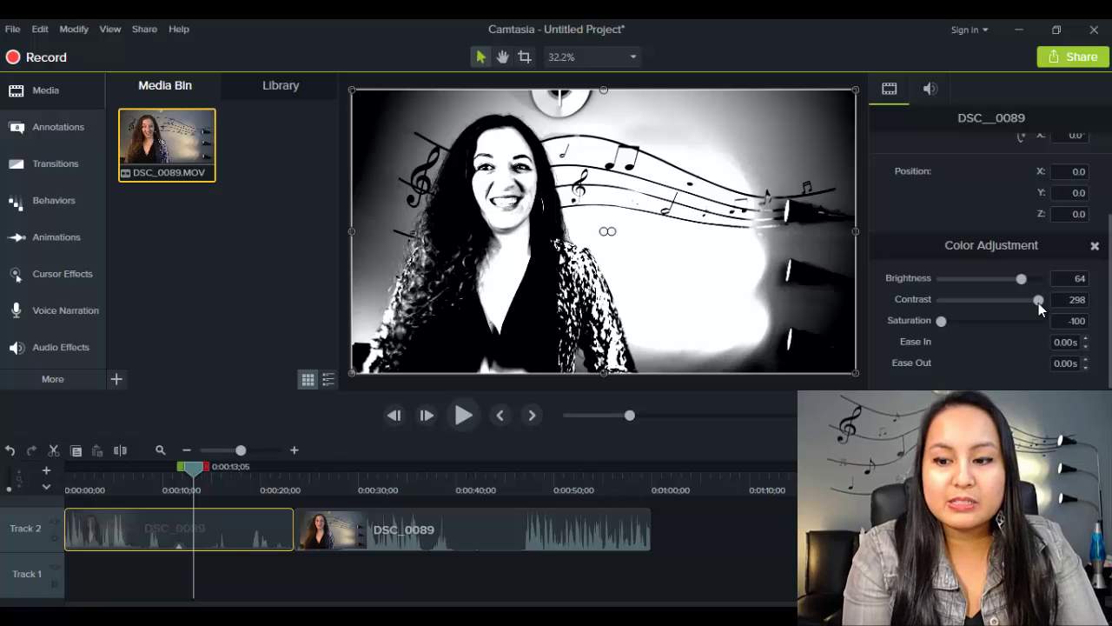
- Tune the Color Adjustment to brightness 7, contrast 26 and saturation 23
mouse_move(1039, 301)
mouse_down()
mouse_move(977, 303)
mouse_move(959, 321)
mouse_move(993, 323)
mouse_move(964, 299)
mouse_up()
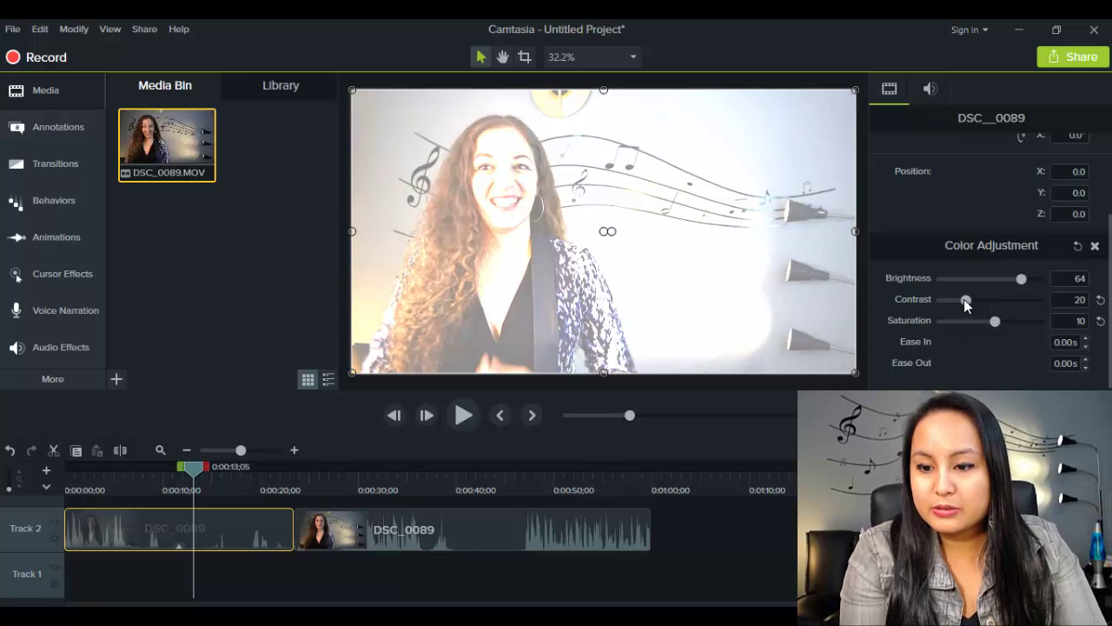
drag(1020, 276, 991, 278)
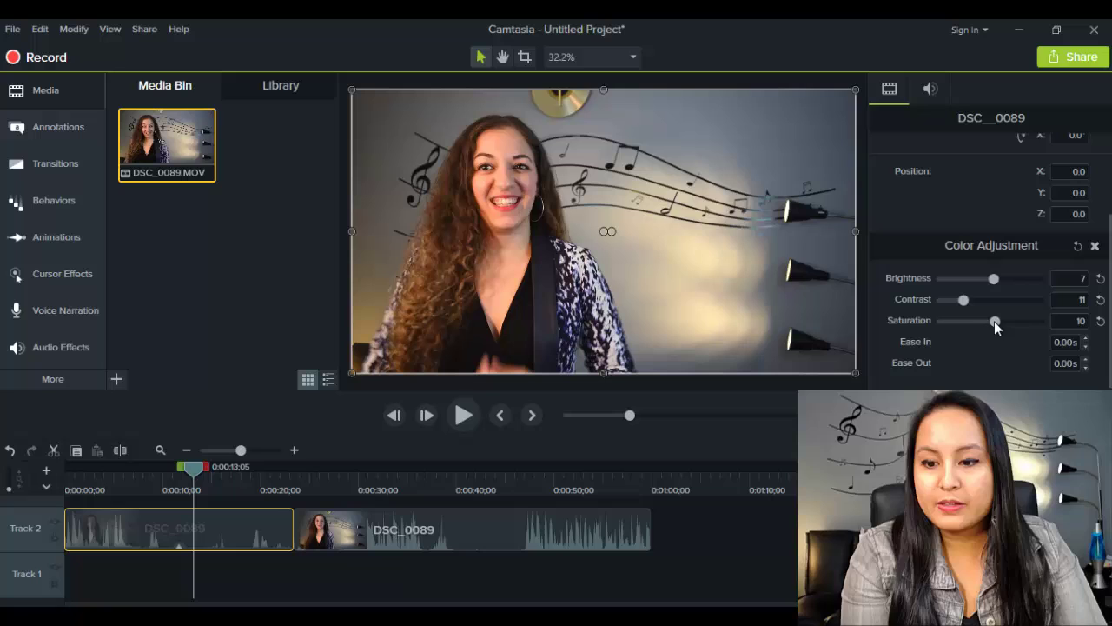
drag(994, 320, 968, 300)
click(205, 494)
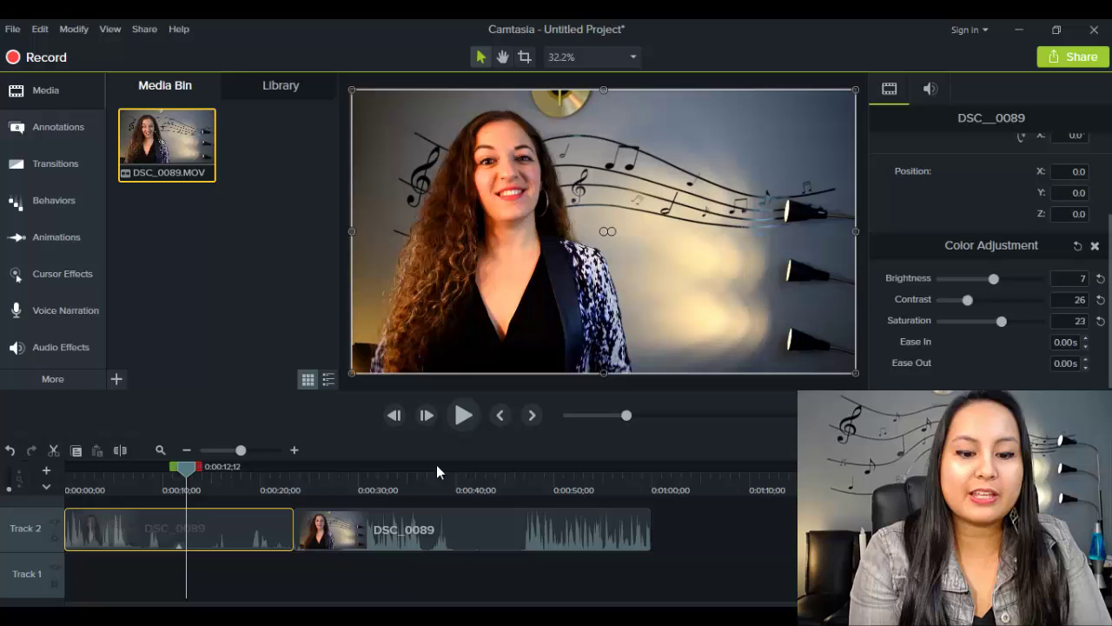
click(355, 478)
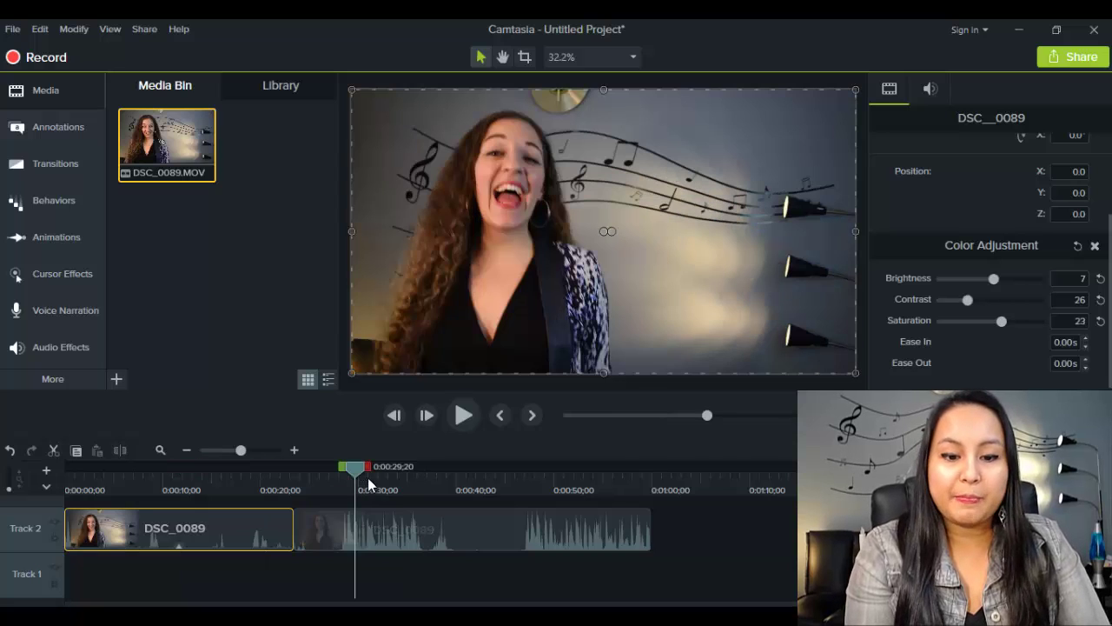
click(409, 488)
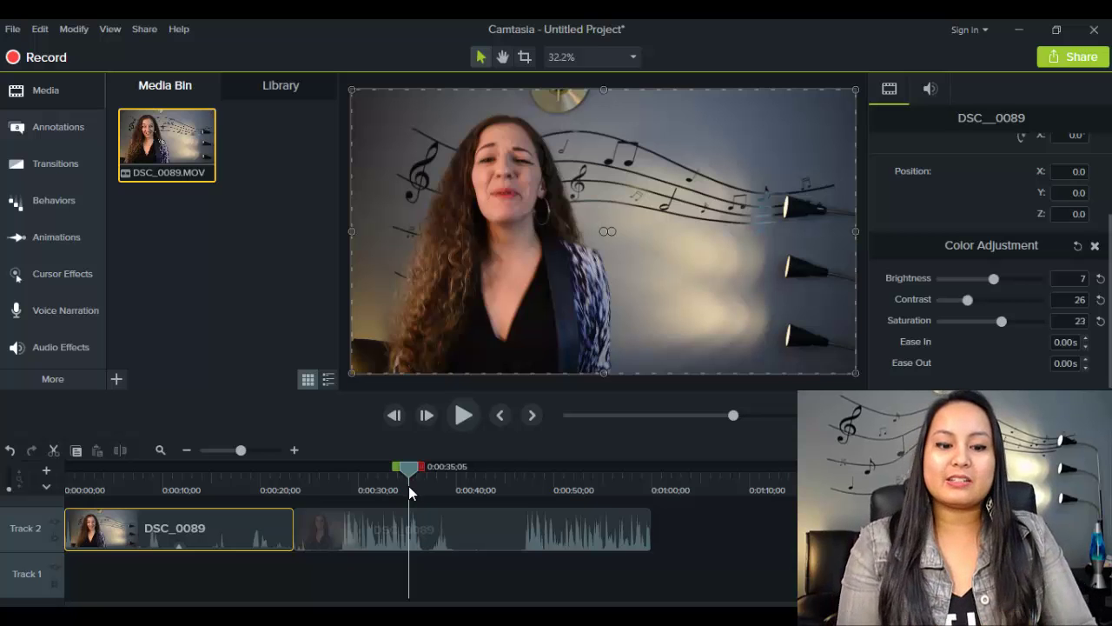
click(233, 491)
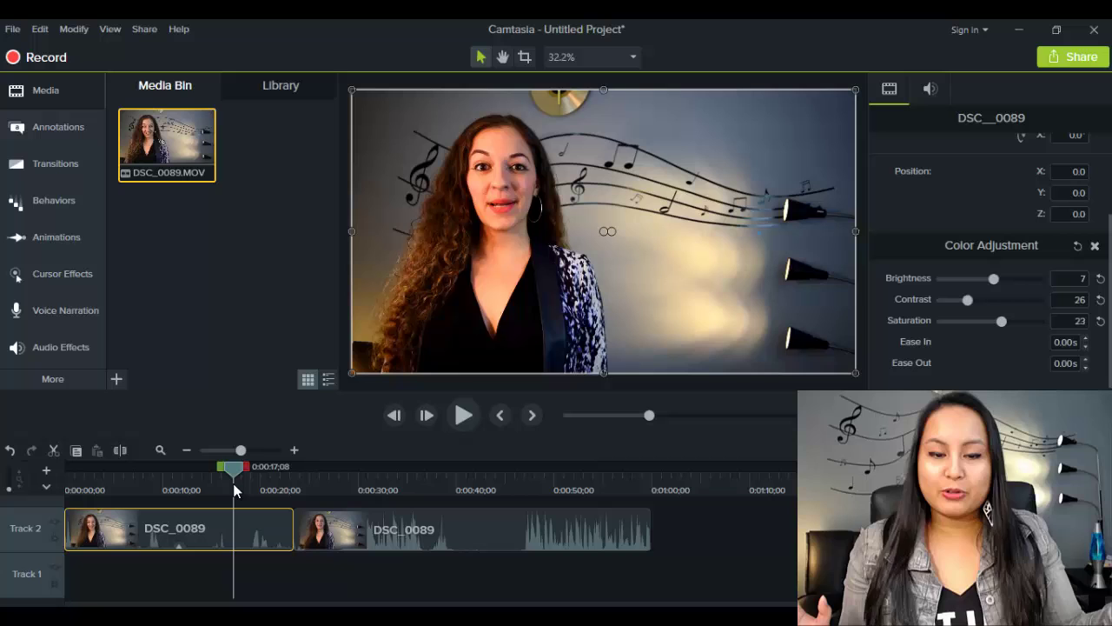
click(425, 488)
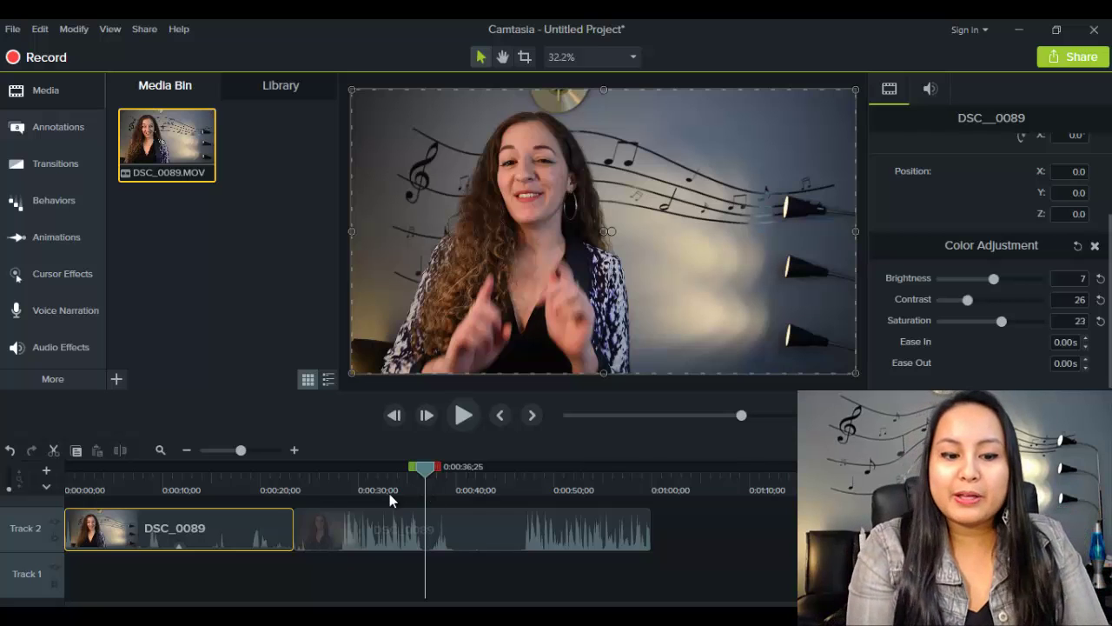
click(339, 530)
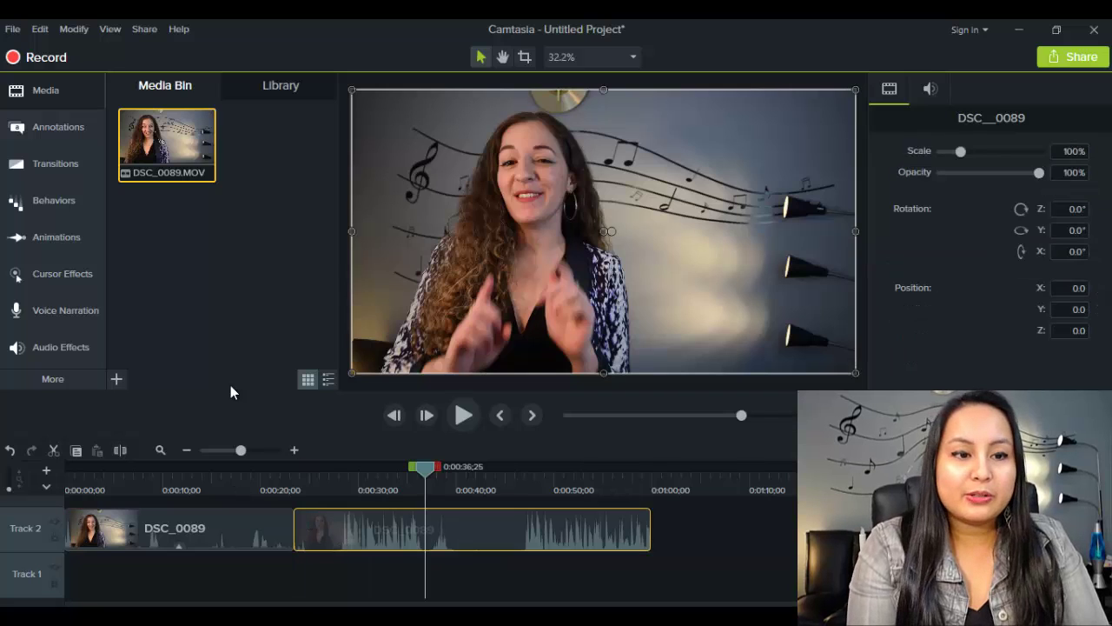
click(76, 26)
mouse_move(96, 128)
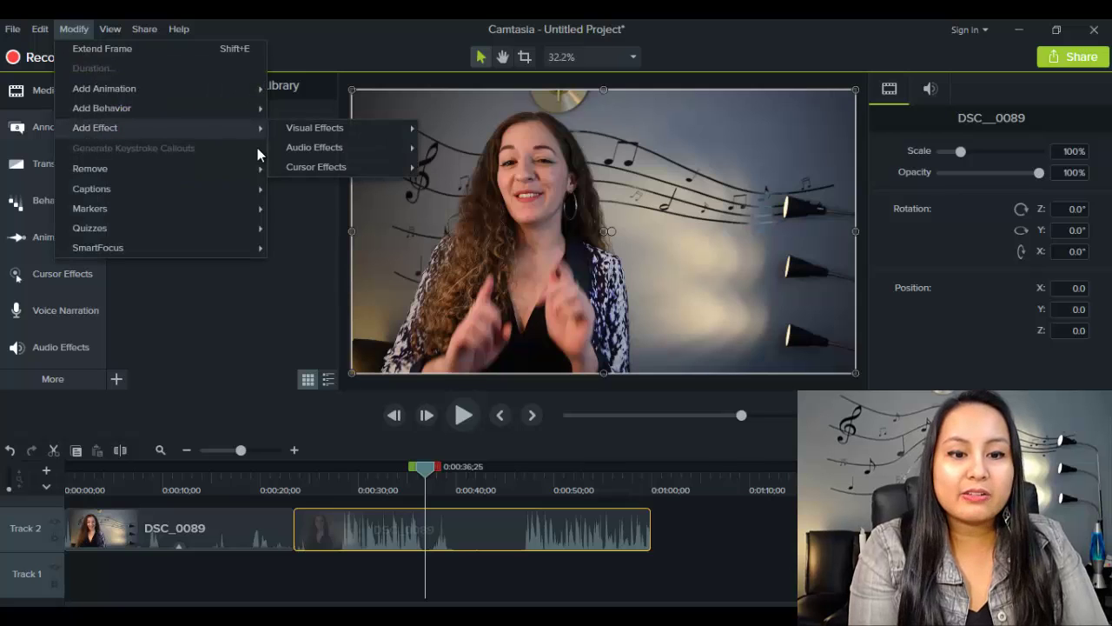
mouse_move(315, 128)
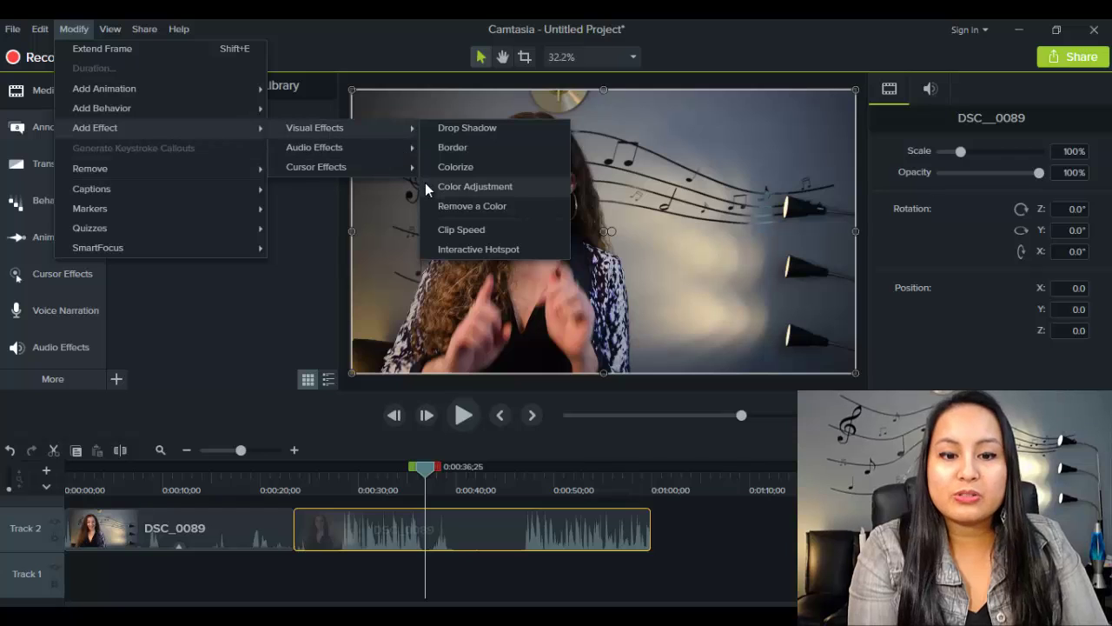
click(180, 478)
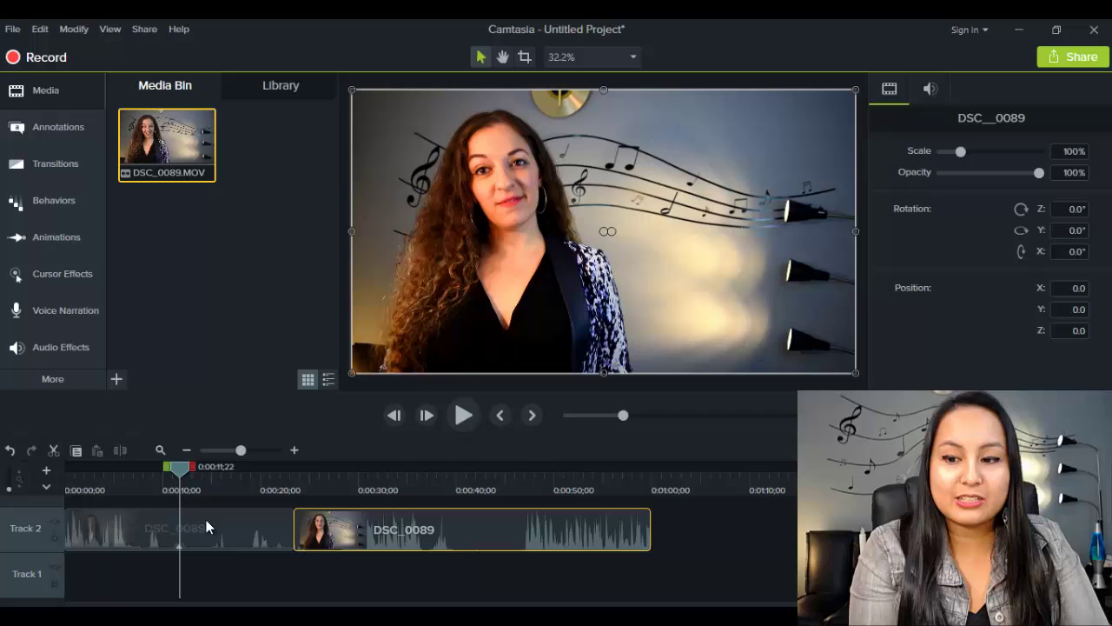
click(206, 519)
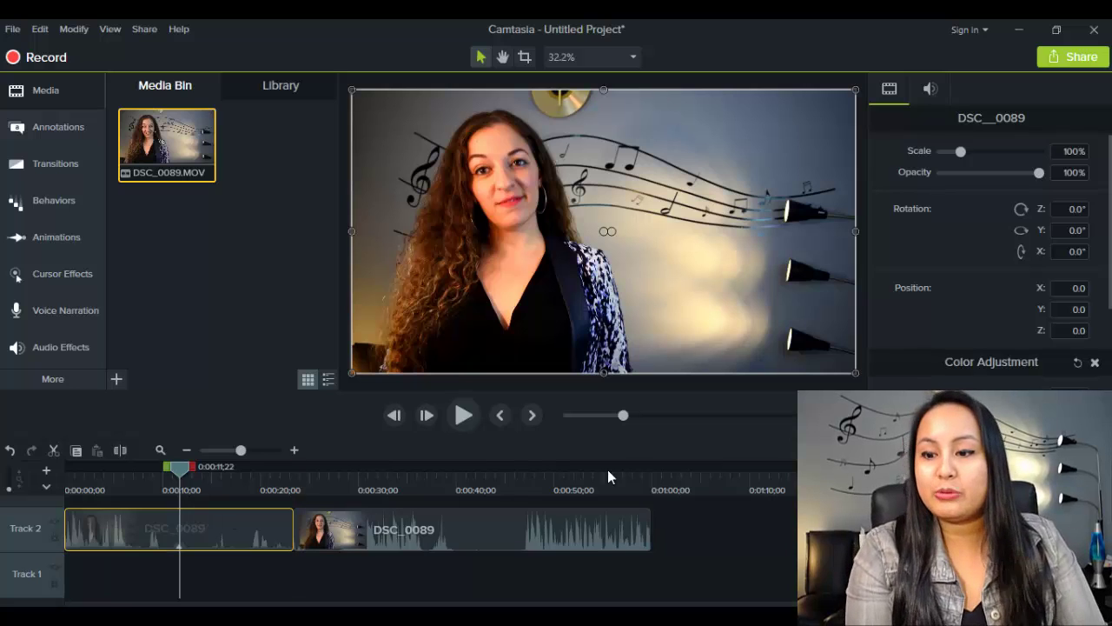
drag(1104, 261, 1096, 346)
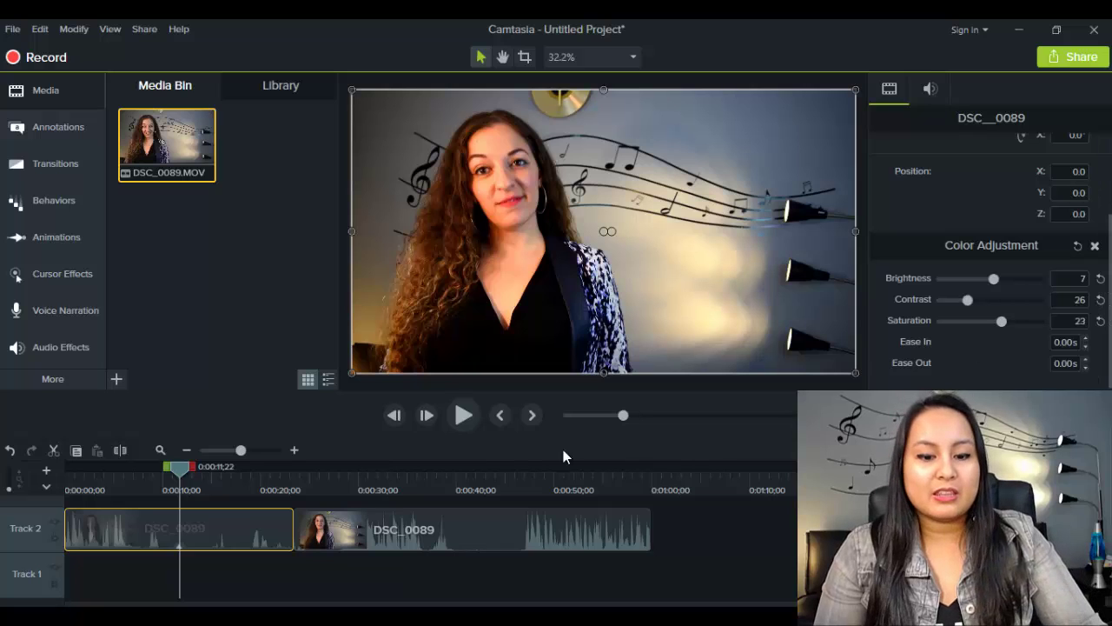
click(405, 490)
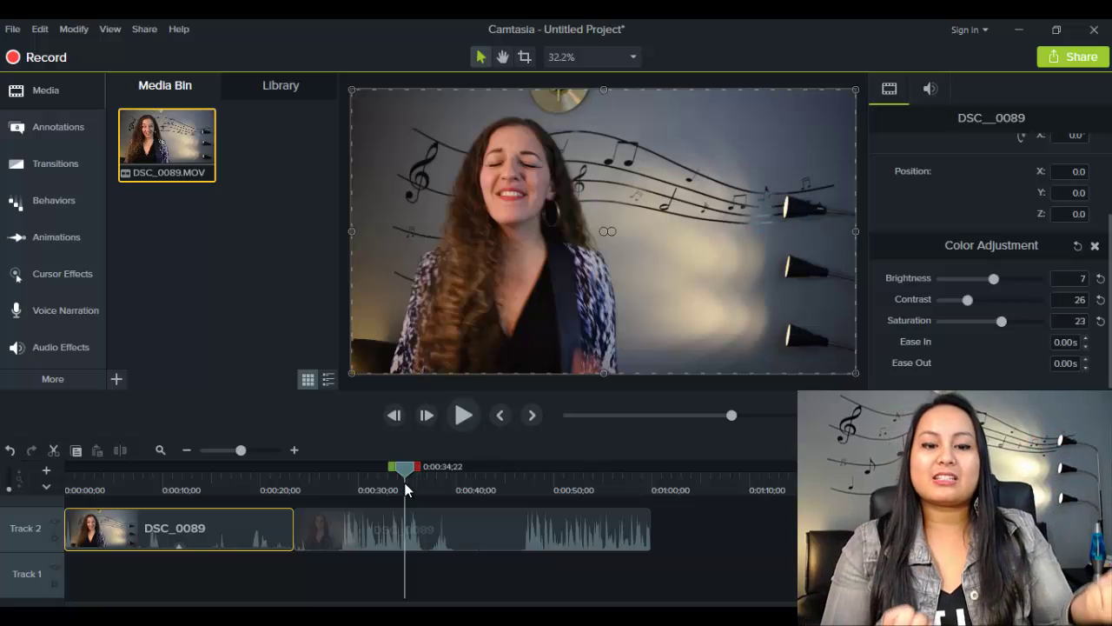
click(271, 489)
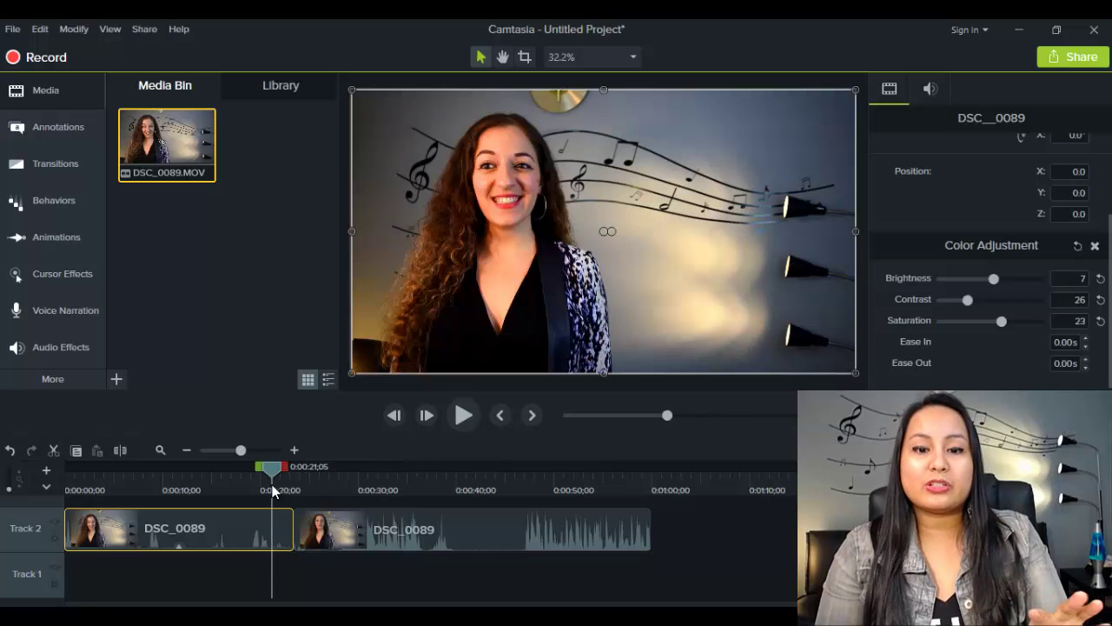